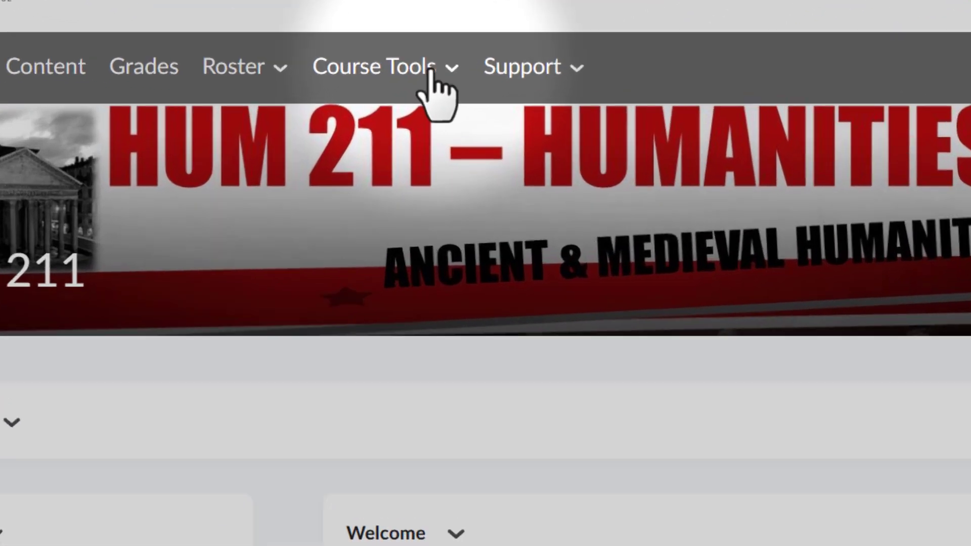
# Step: Open the Course Tools dropdown on the HUM 211 course home
pyautogui.click(431, 86)
# Step: Create a new assignment named Term Paper, graded out of 100 points
pyautogui.click(307, 414)
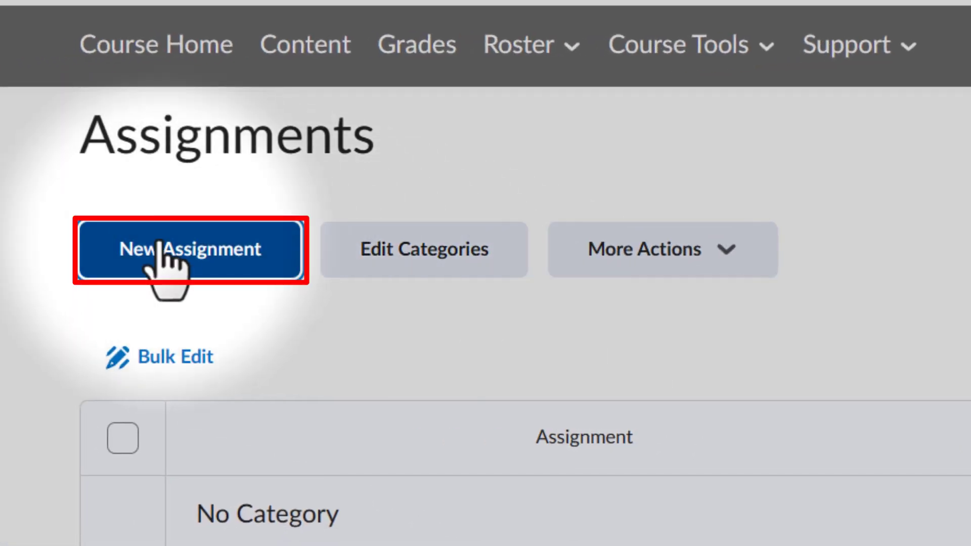
pyautogui.click(161, 248)
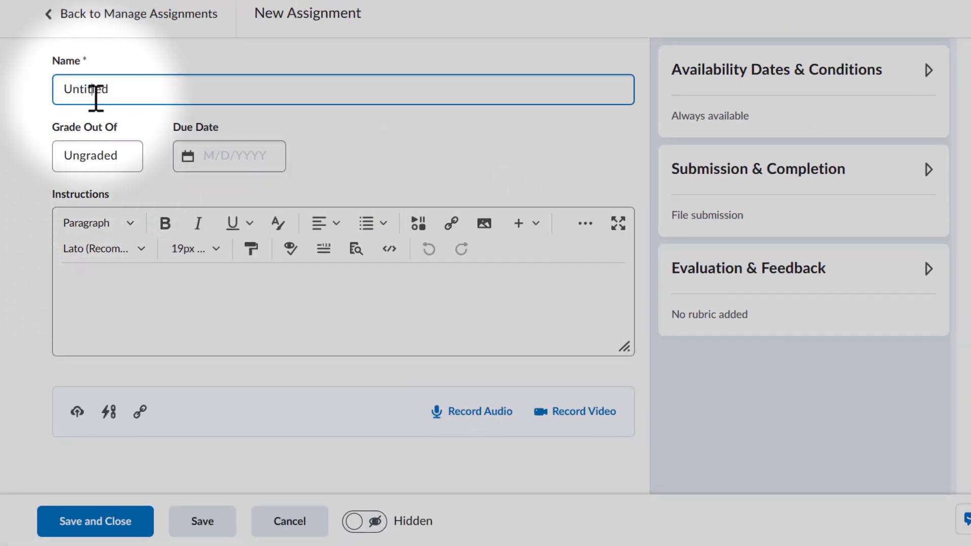
pyautogui.doubleClick(95, 98)
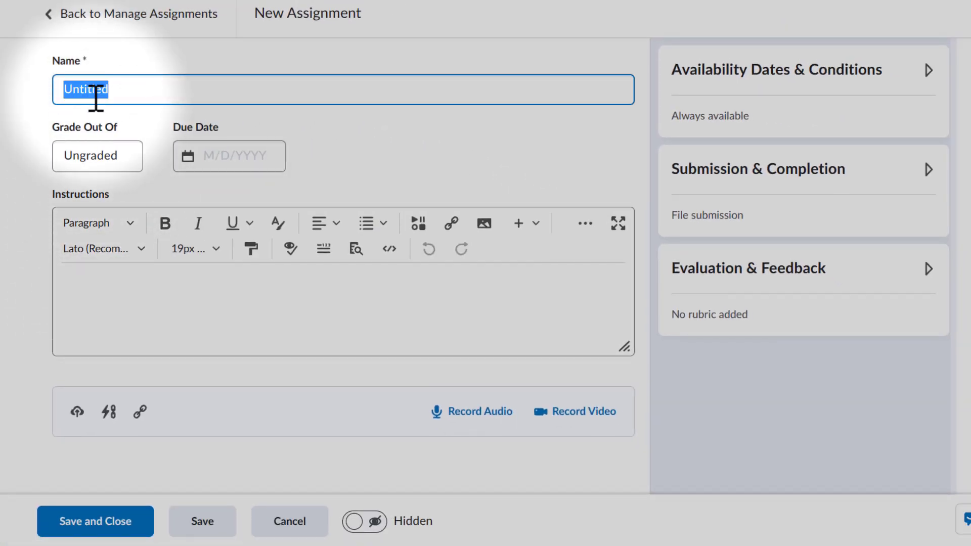
pyautogui.write('Term Paper')
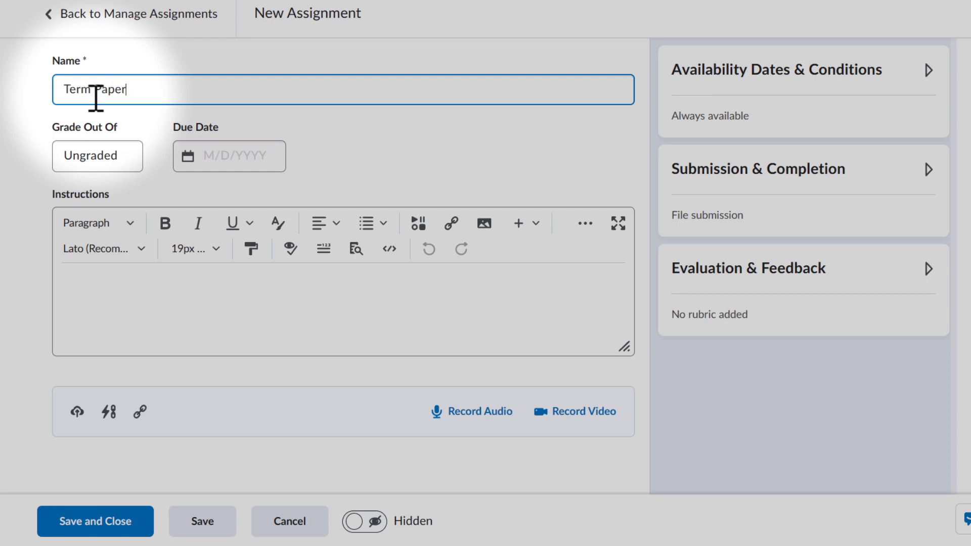
pyautogui.click(93, 154)
pyautogui.write('100')
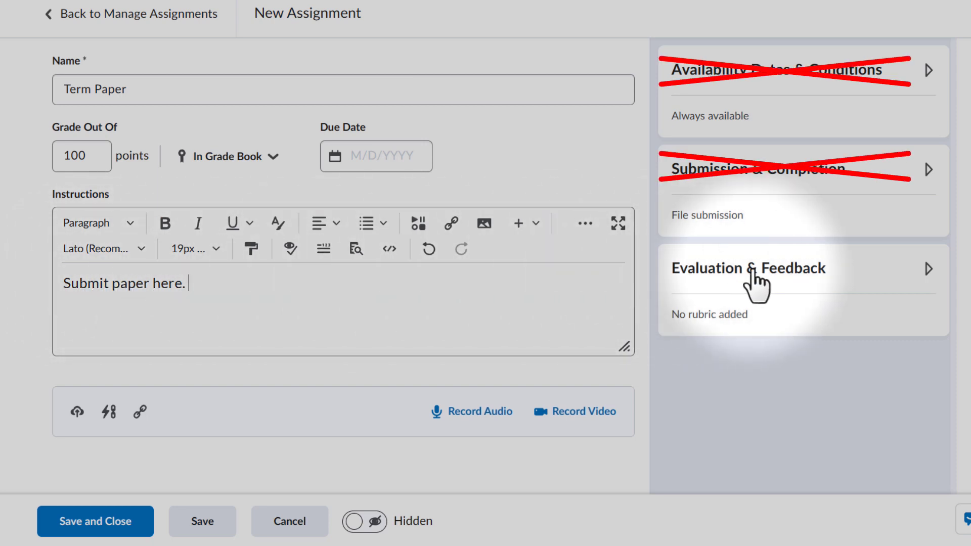
pyautogui.click(781, 283)
# Step: Enable learner-visible Turnitin similarity reports and auto-synced online grading, and make Term Paper visible
pyautogui.scroll(-4, 779, 275)
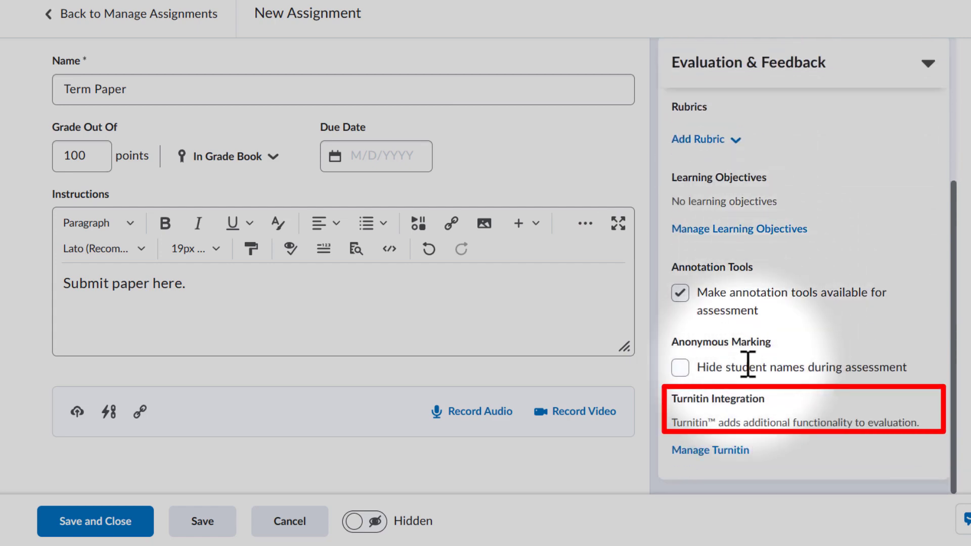
pyautogui.click(711, 458)
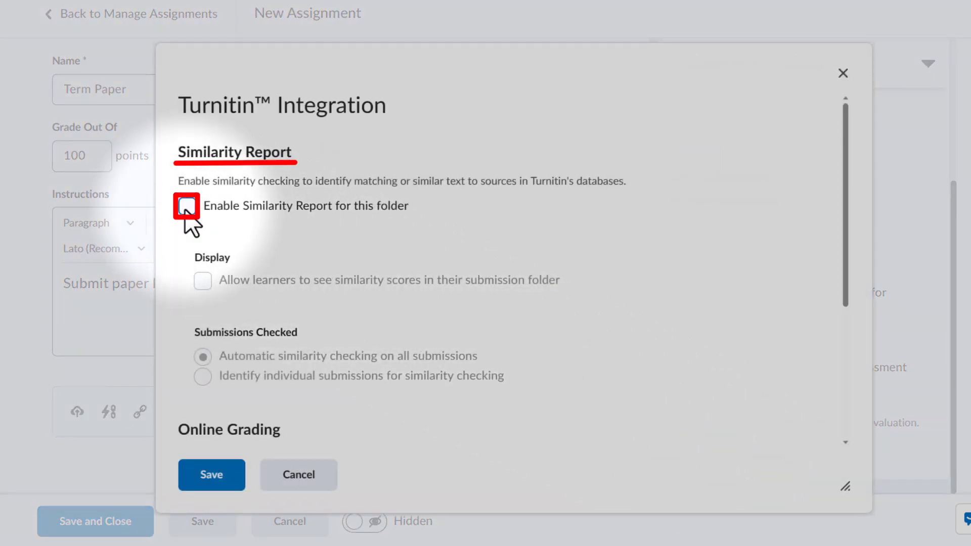
pyautogui.click(185, 209)
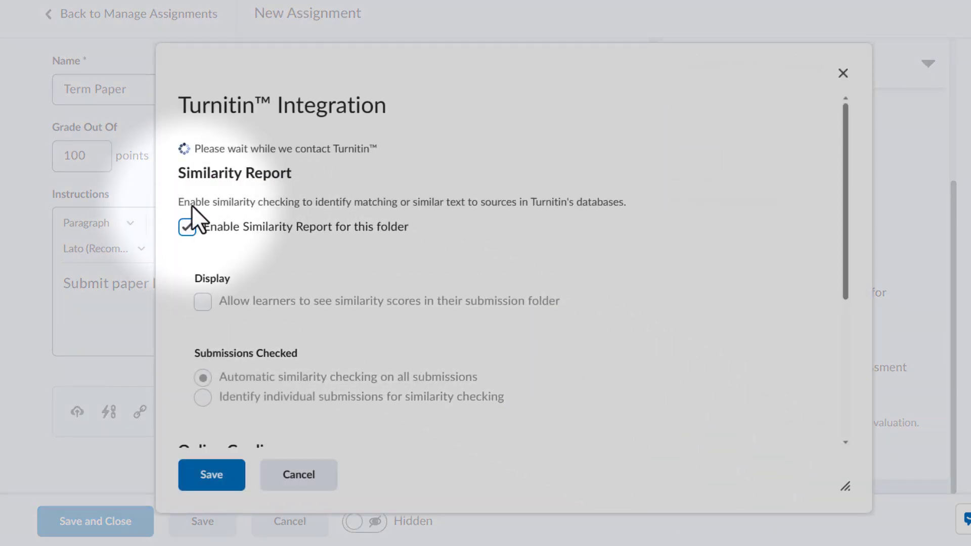
pyautogui.scroll(-2, 202, 199)
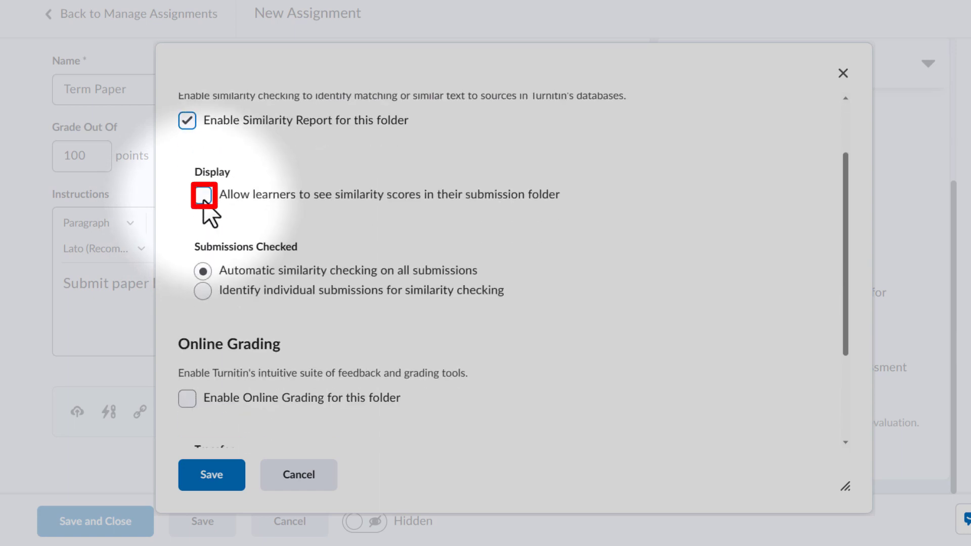
pyautogui.click(203, 196)
pyautogui.scroll(-3, 417, 226)
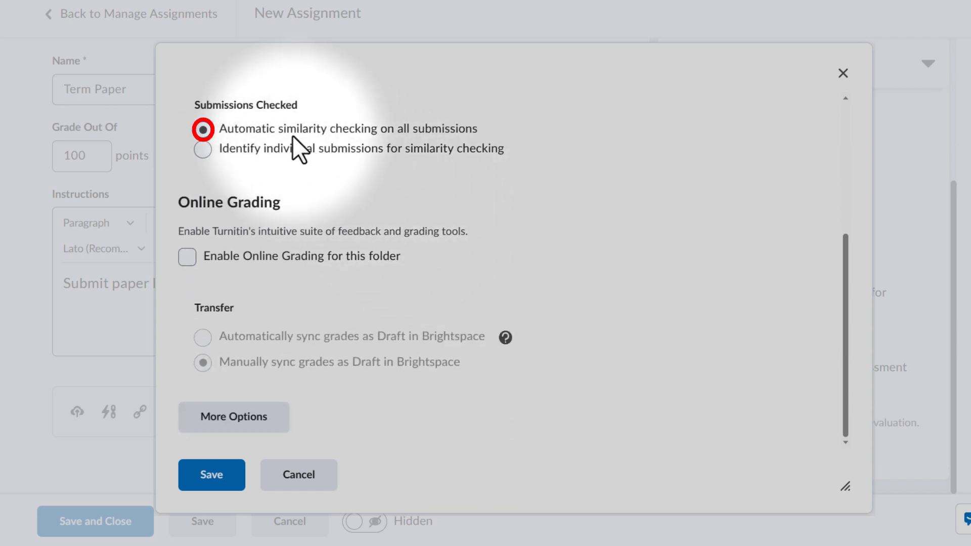
pyautogui.click(187, 257)
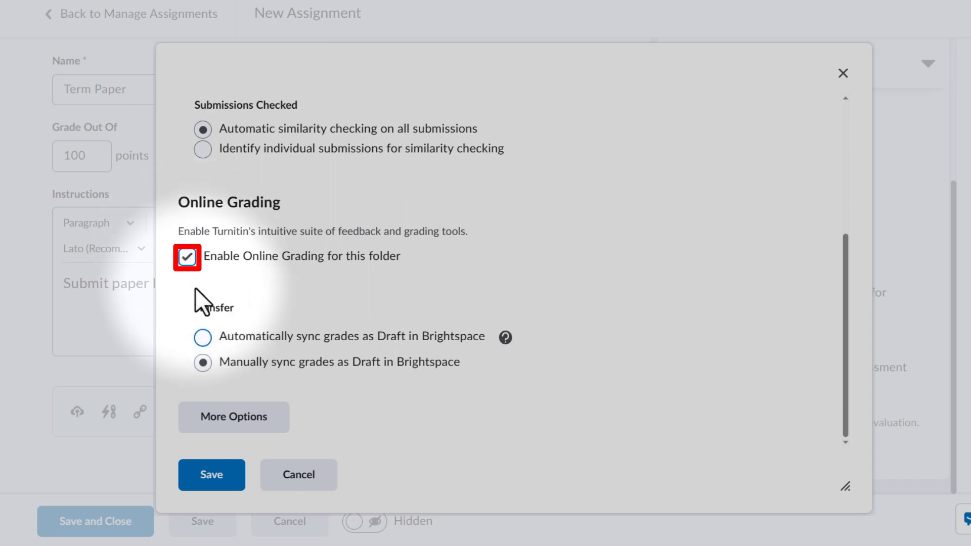
pyautogui.click(205, 338)
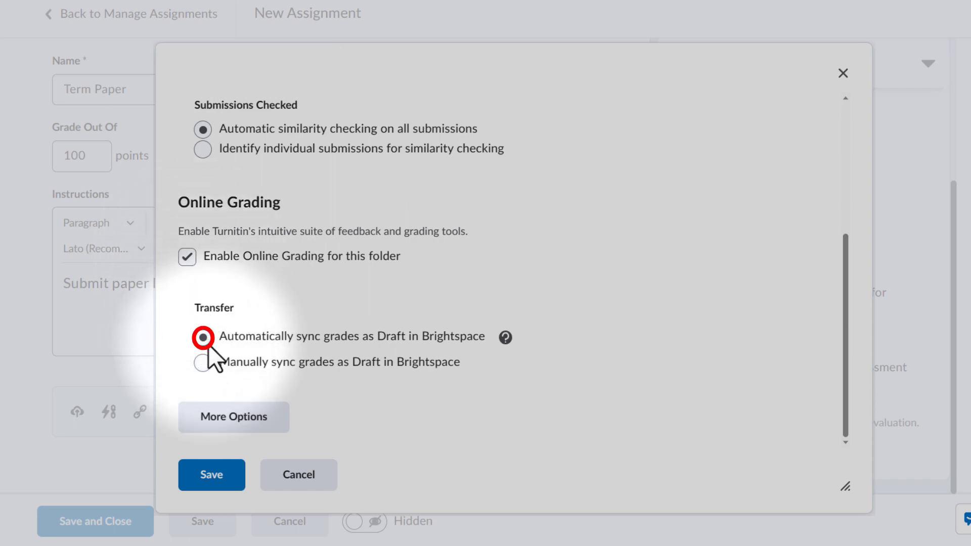
pyautogui.click(230, 468)
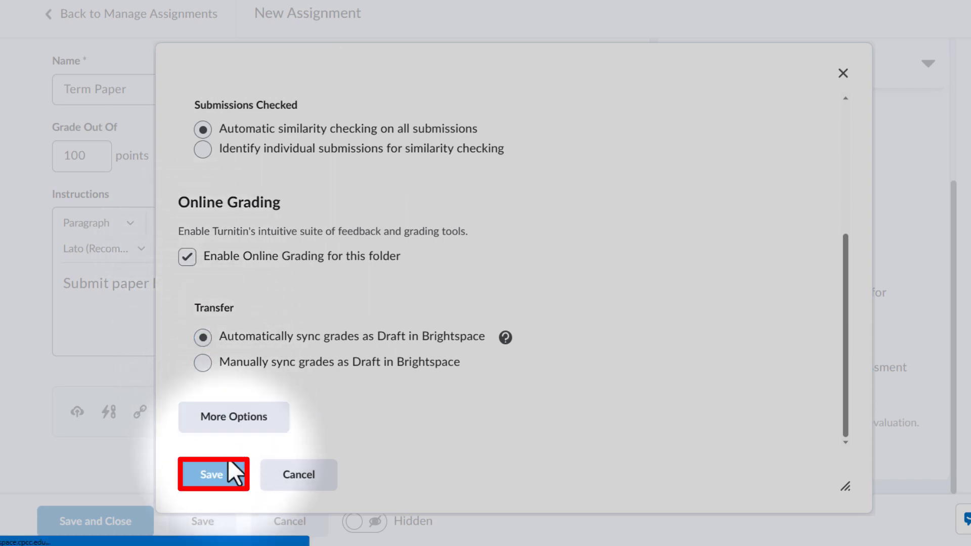
pyautogui.click(349, 523)
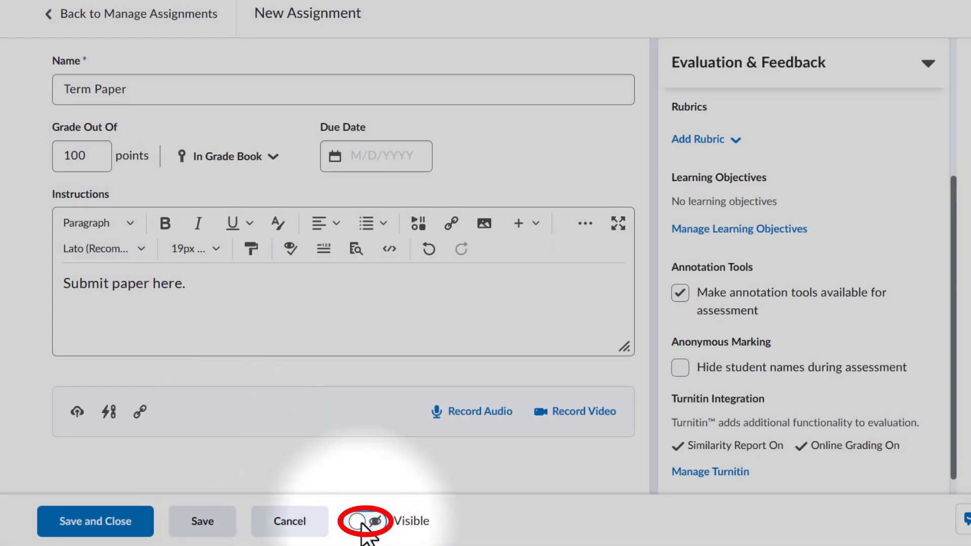
# Step: Save and close Term Paper, then open the Coursework unit in Content
pyautogui.click(90, 524)
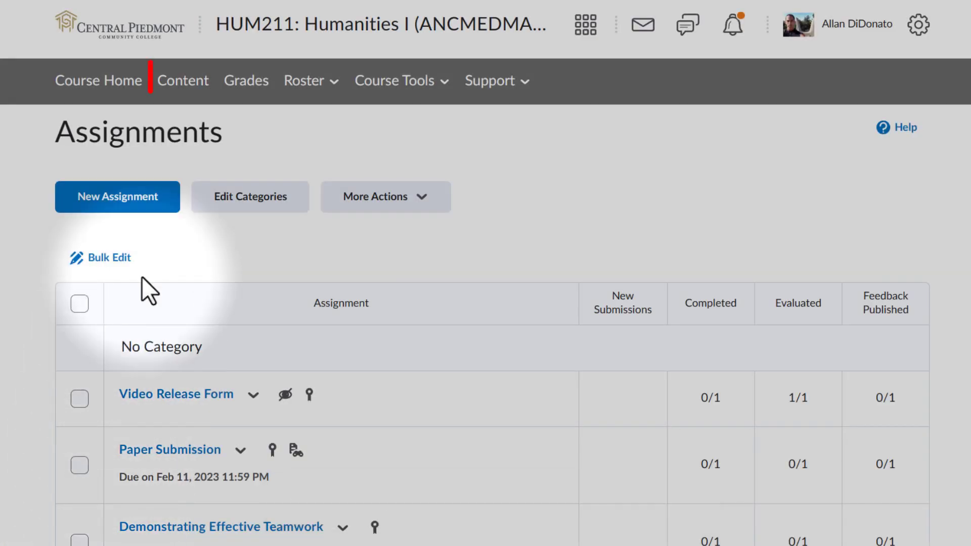
pyautogui.click(184, 86)
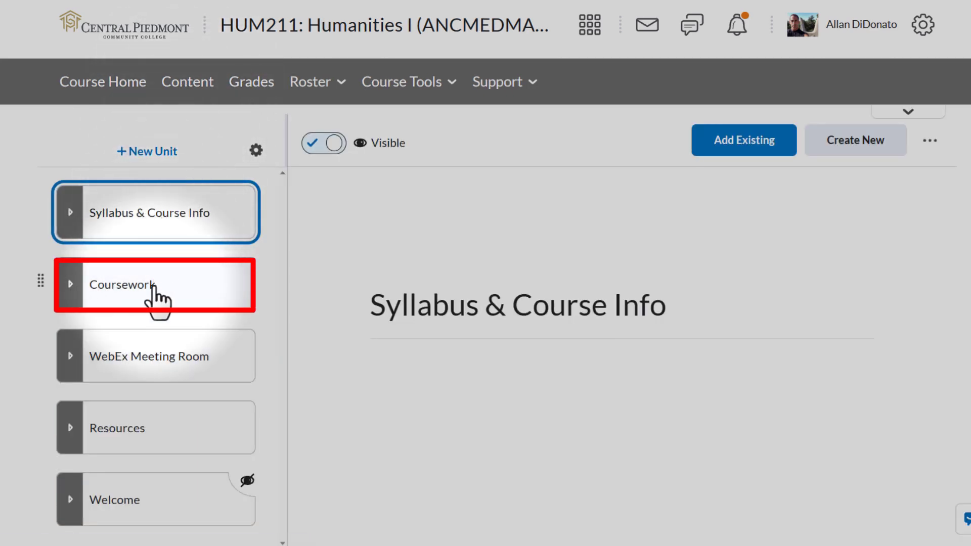
pyautogui.click(155, 290)
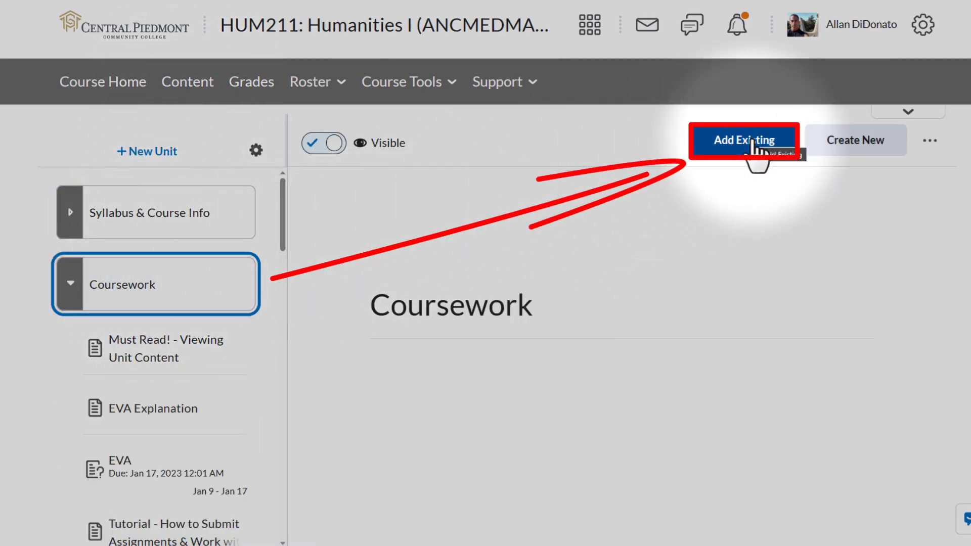
# Step: Add the existing Term Paper assignment to the Coursework unit
pyautogui.click(752, 143)
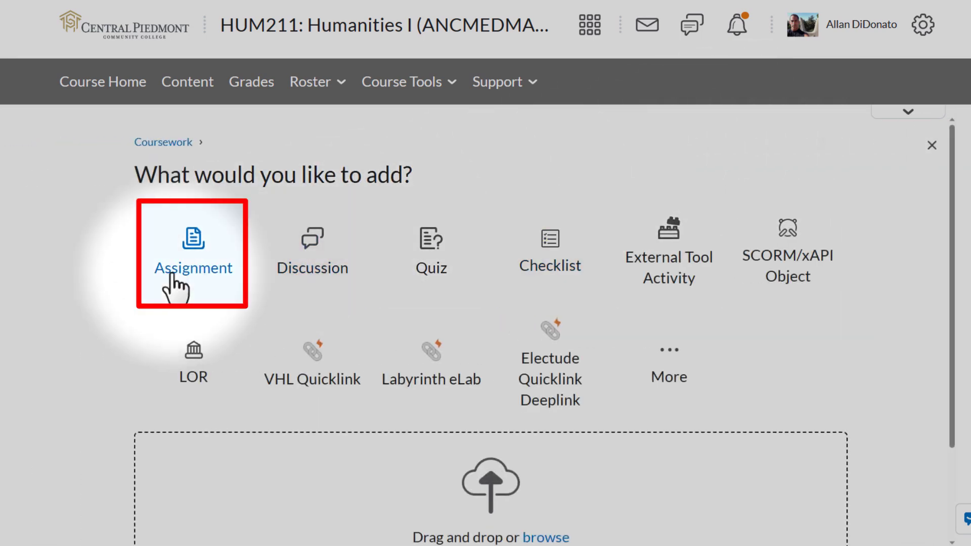
pyautogui.click(172, 275)
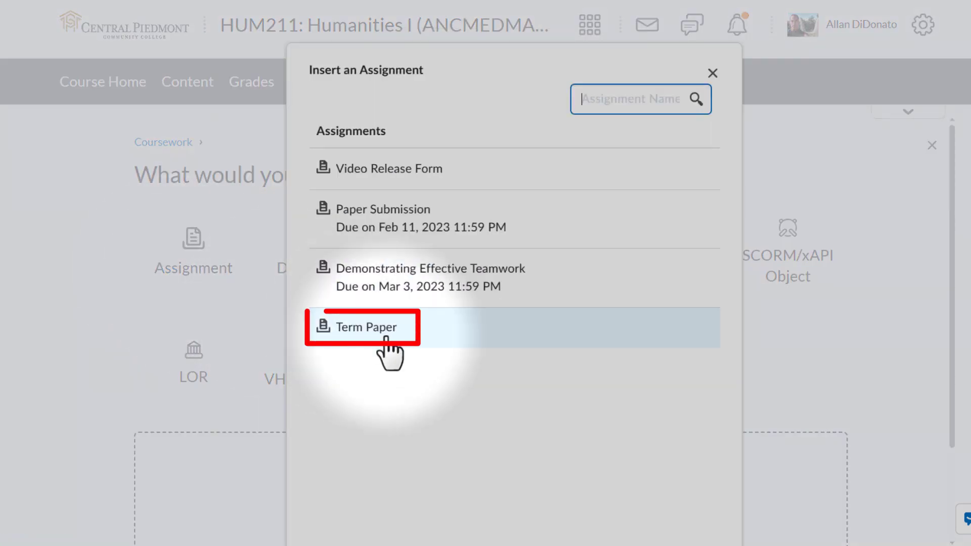
pyautogui.click(386, 338)
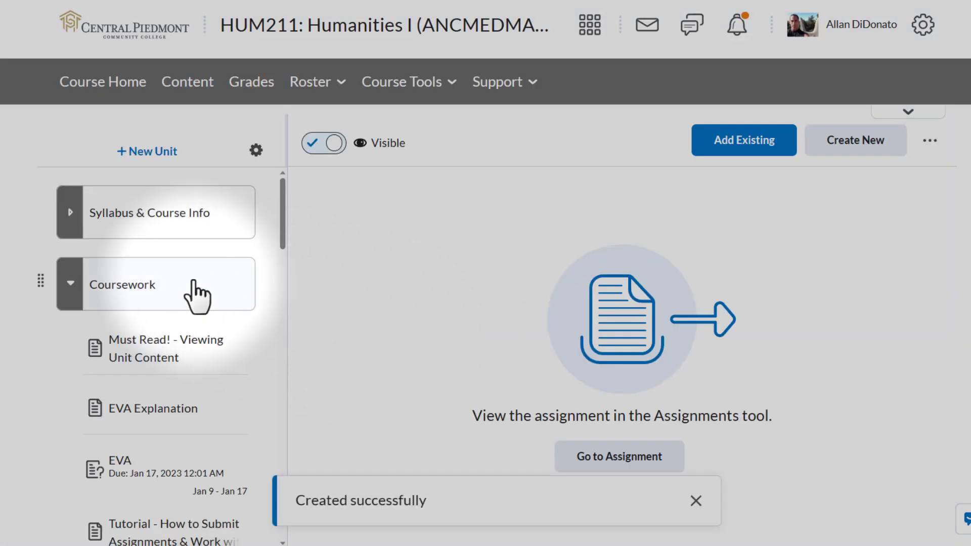
pyautogui.scroll(-20, 198, 296)
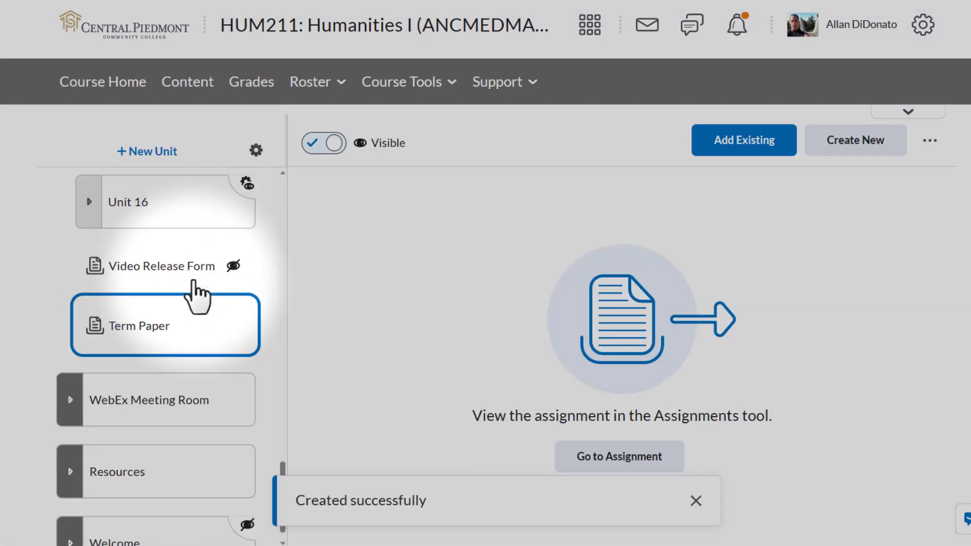
pyautogui.scroll(-1, 194, 282)
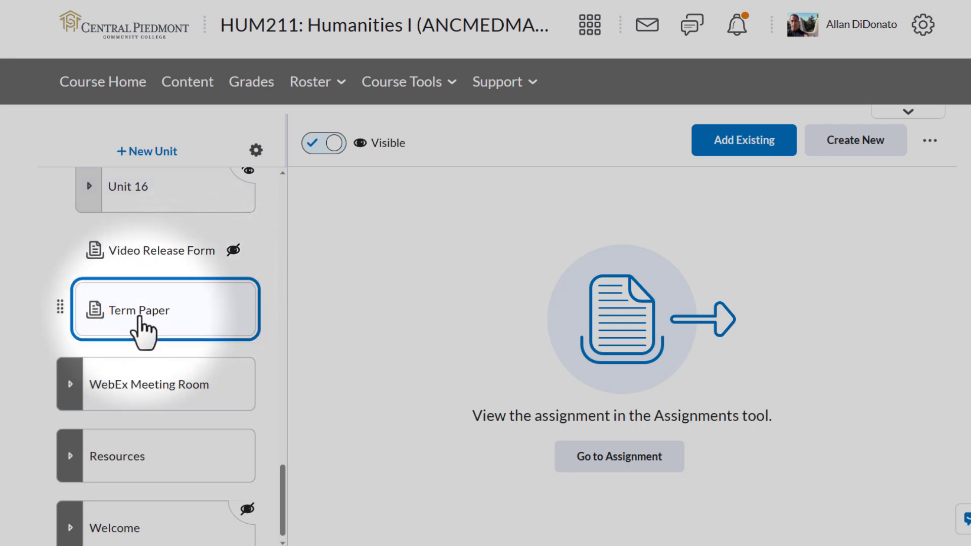
pyautogui.scroll(-1, 137, 329)
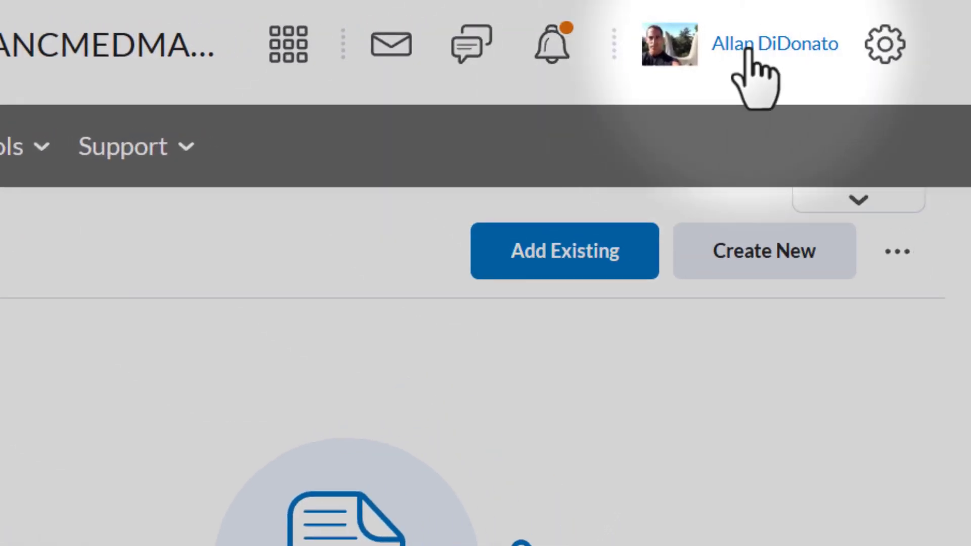
# Step: Impersonate the test student from the Course Admin Classlist and open Coursework in Content
pyautogui.click(757, 54)
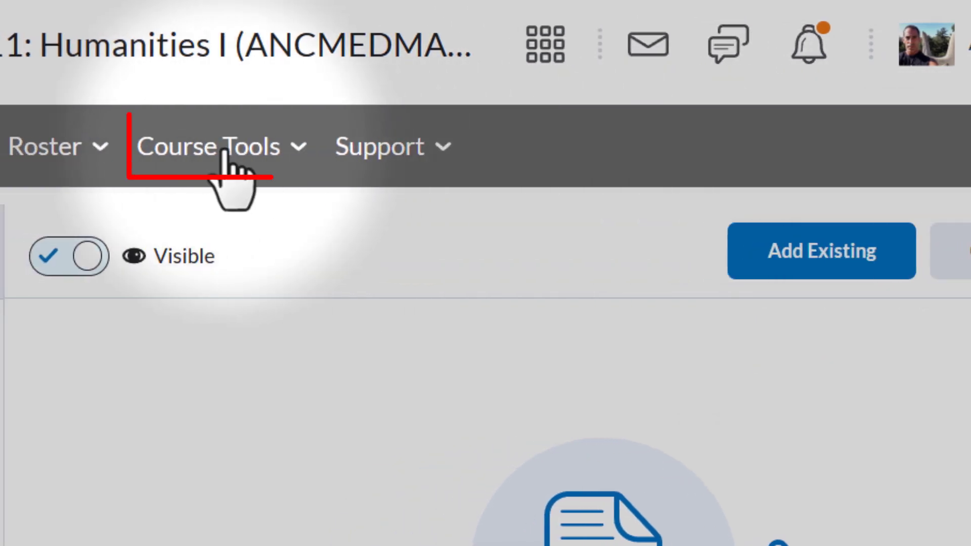
pyautogui.click(225, 151)
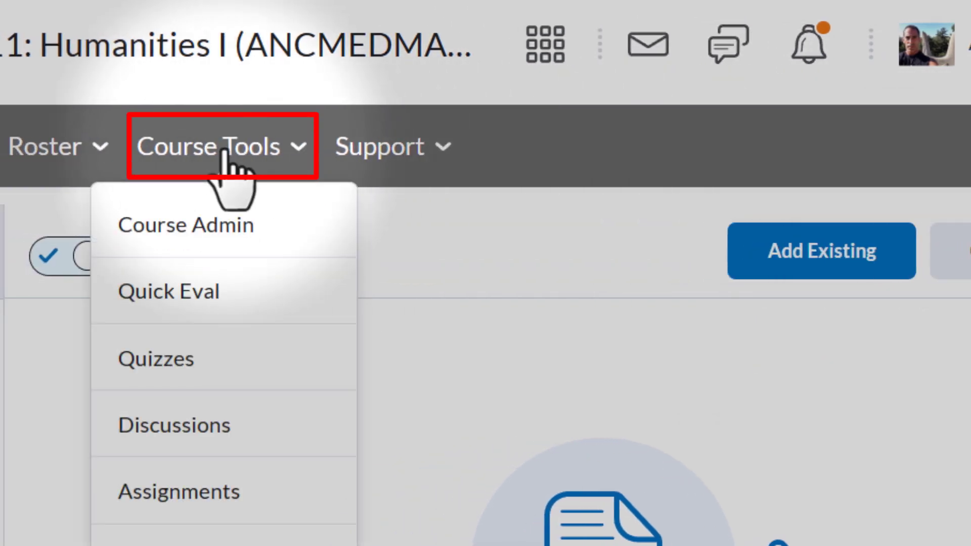
pyautogui.click(207, 225)
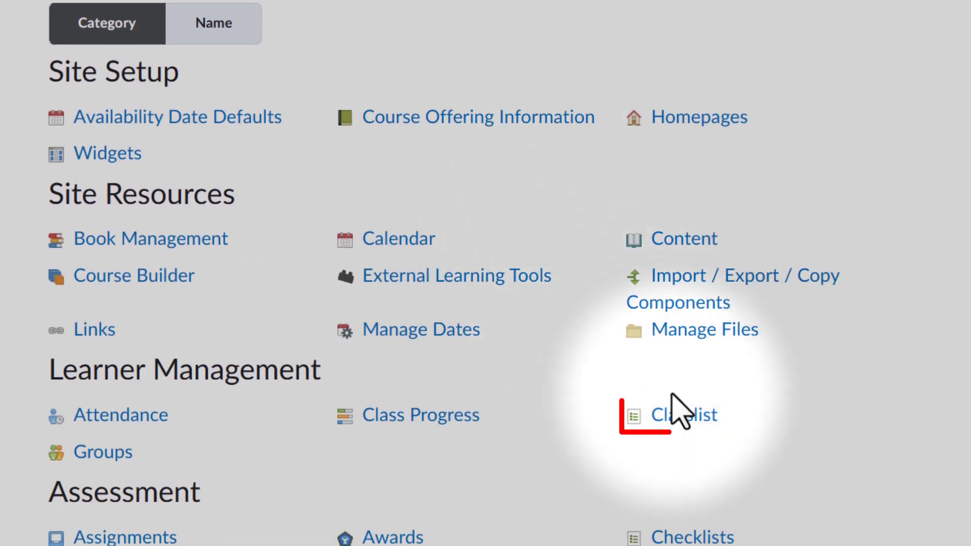
pyautogui.click(687, 416)
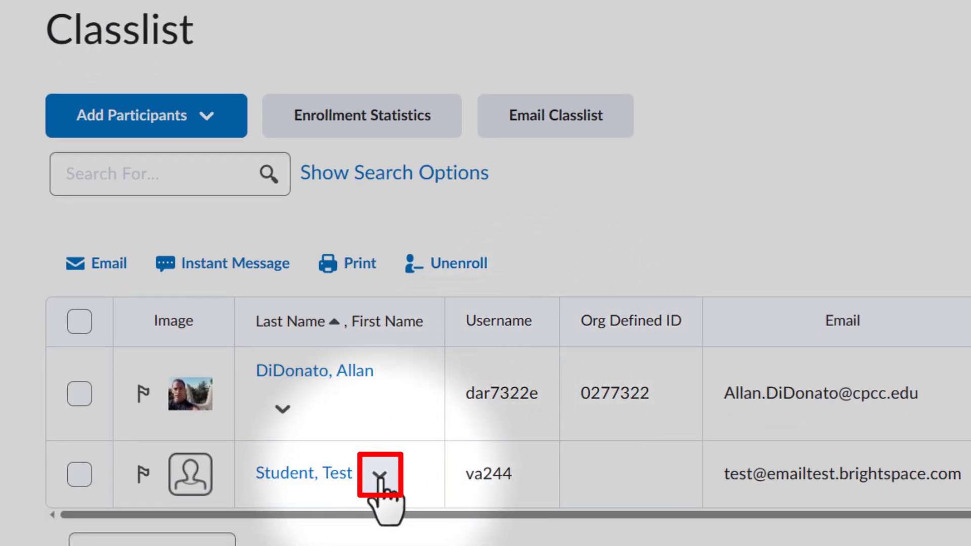
pyautogui.click(379, 475)
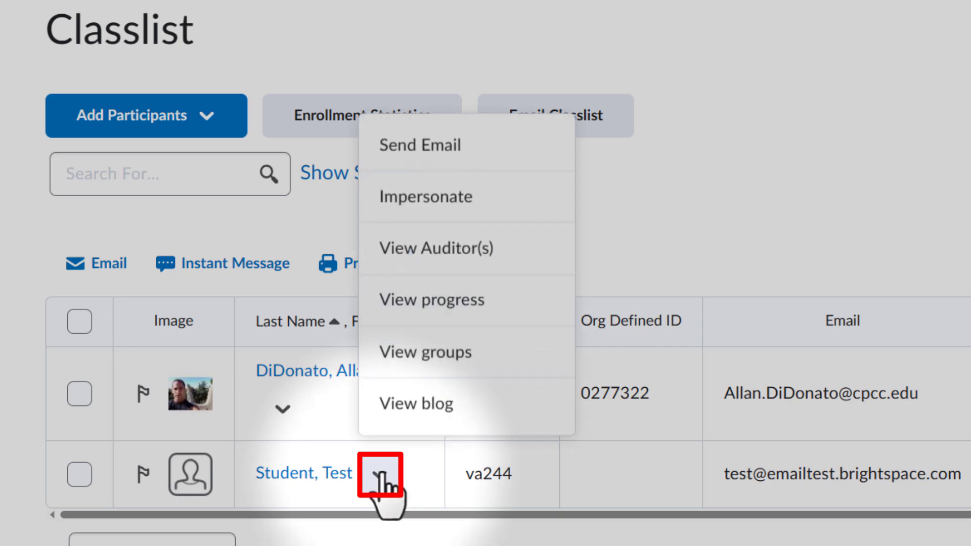
pyautogui.click(449, 198)
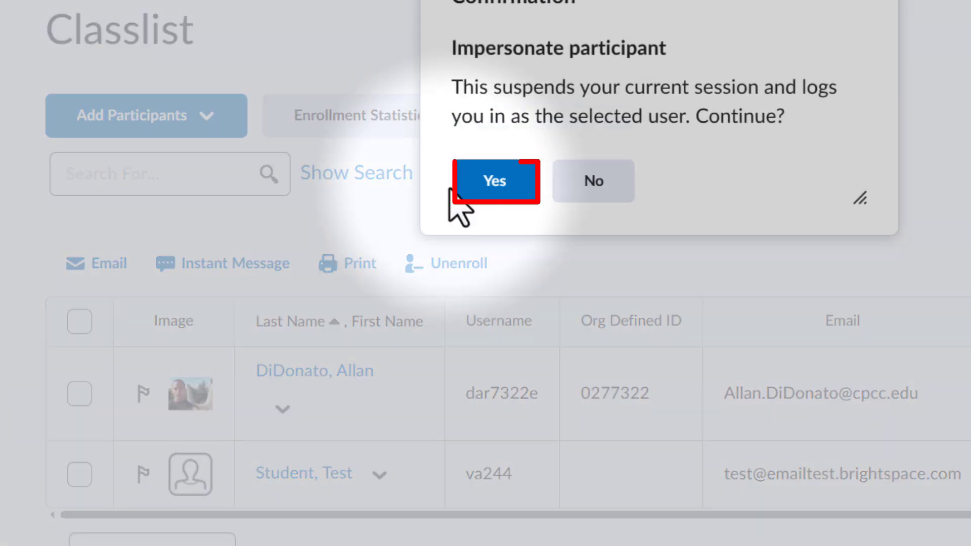
pyautogui.click(490, 187)
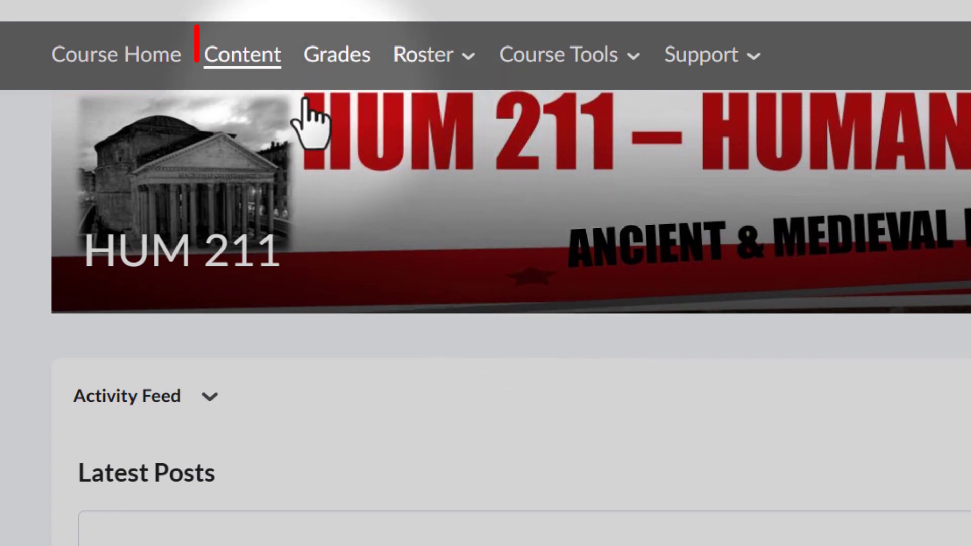
pyautogui.click(244, 63)
pyautogui.click(127, 276)
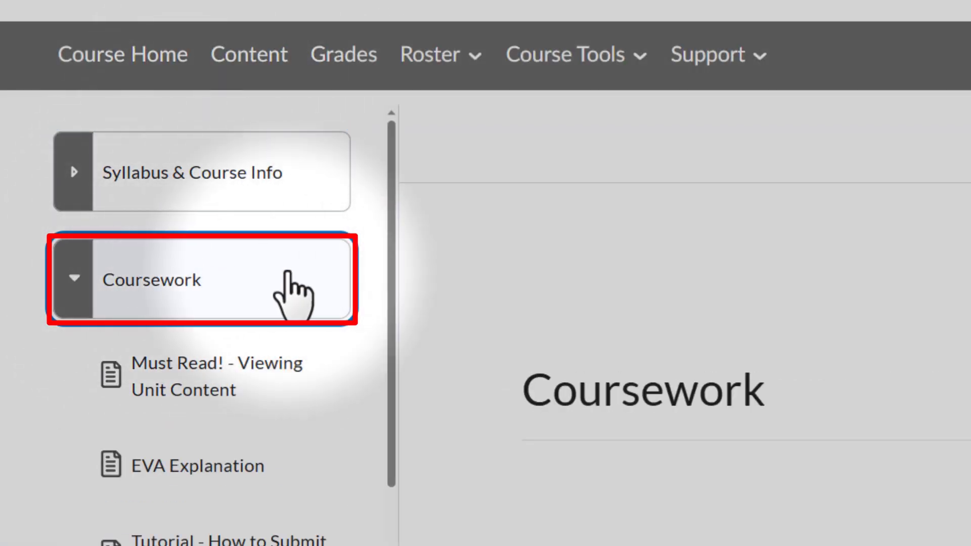
# Step: Open the Term Paper item in Coursework and go to its submission page
pyautogui.scroll(-10, 285, 273)
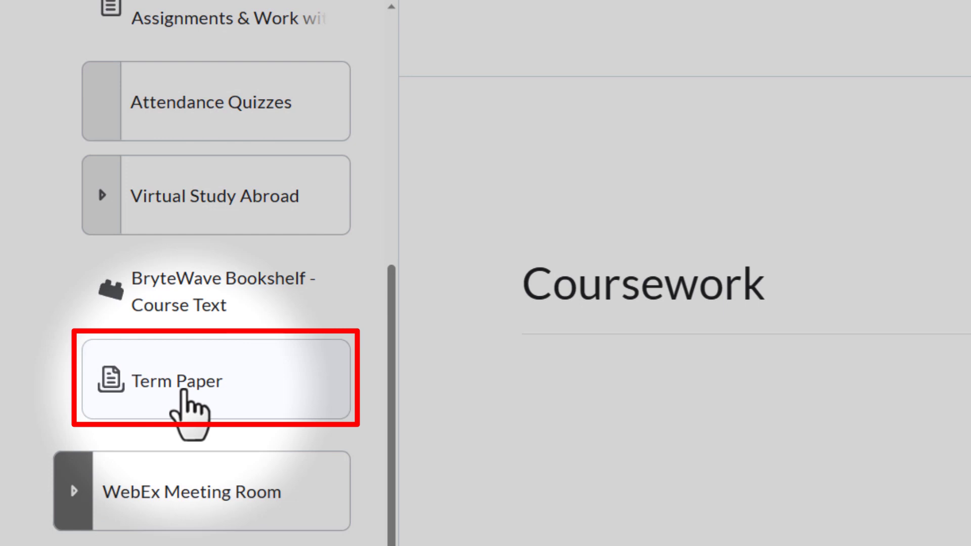
pyautogui.click(184, 392)
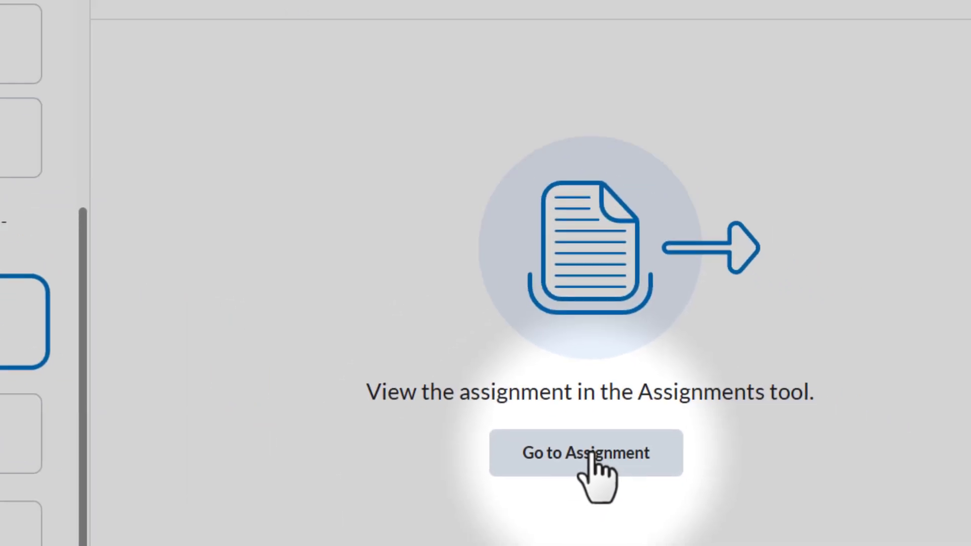
pyautogui.click(489, 436)
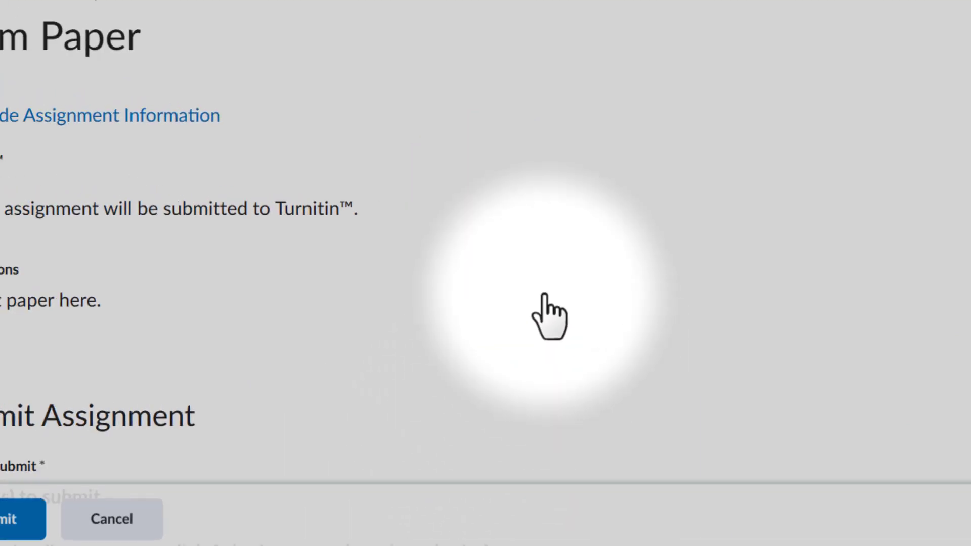
pyautogui.scroll(-9, 363, 55)
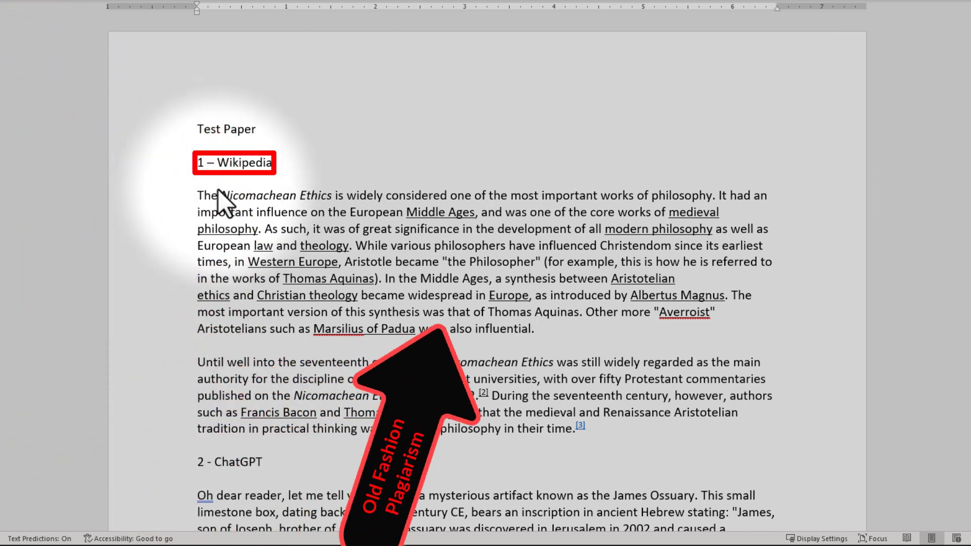
pyautogui.scroll(-5, 410, 305)
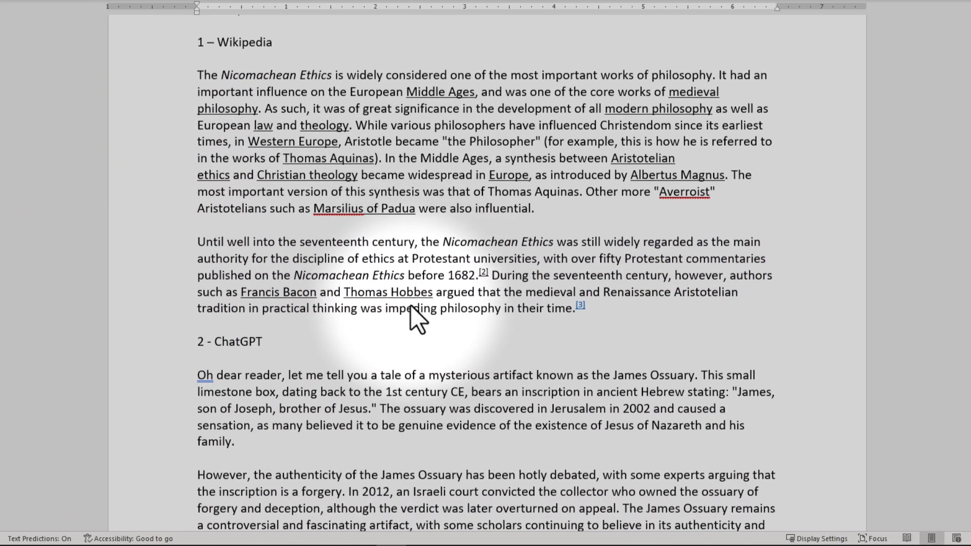
pyautogui.scroll(-1, 411, 305)
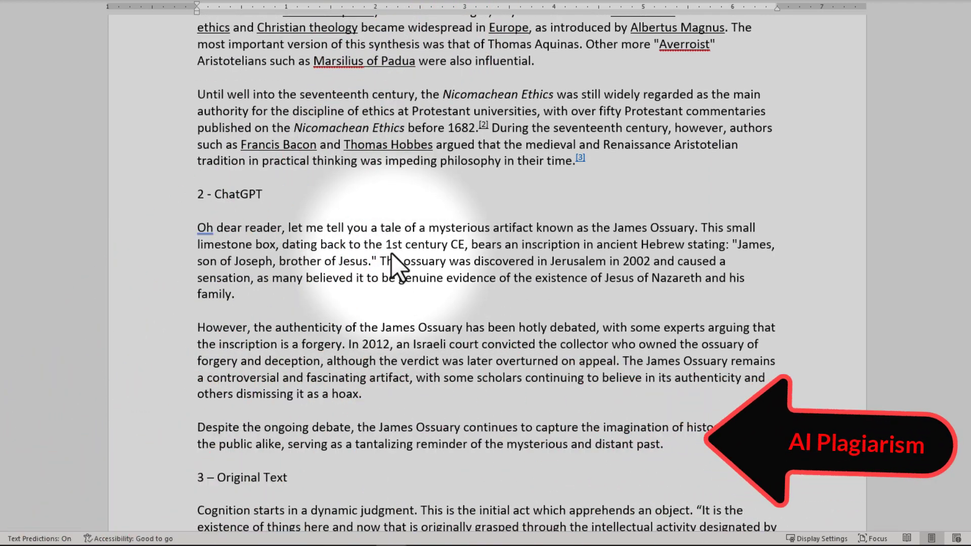
pyautogui.scroll(-5, 392, 253)
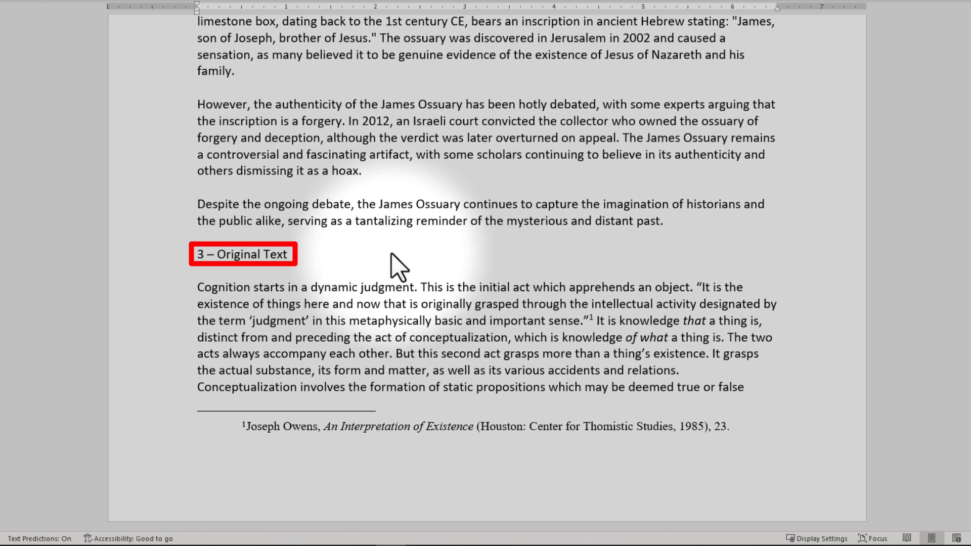
pyautogui.scroll(-4, 392, 254)
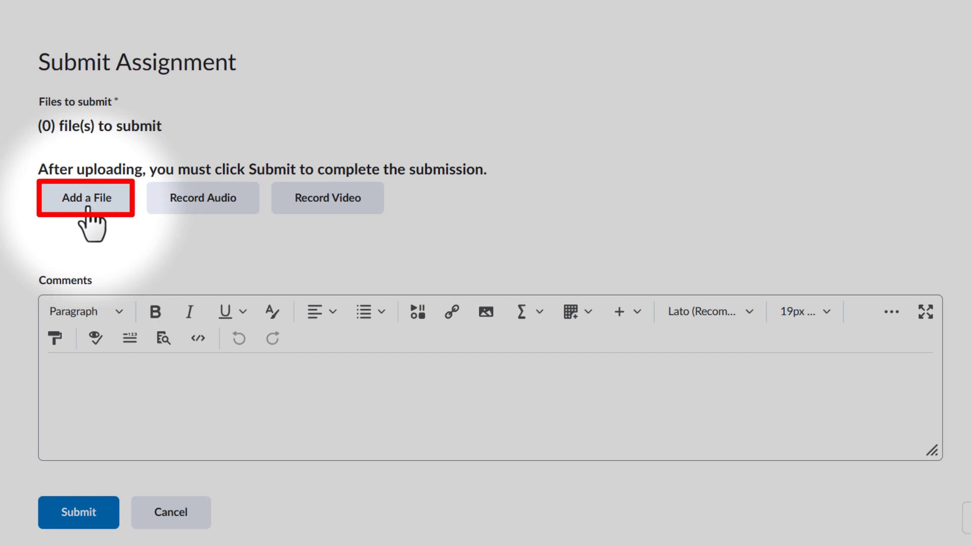
# Step: Upload Test Paper - Plagiarism and AI.docx from the computer and submit it to Term Paper
pyautogui.click(88, 203)
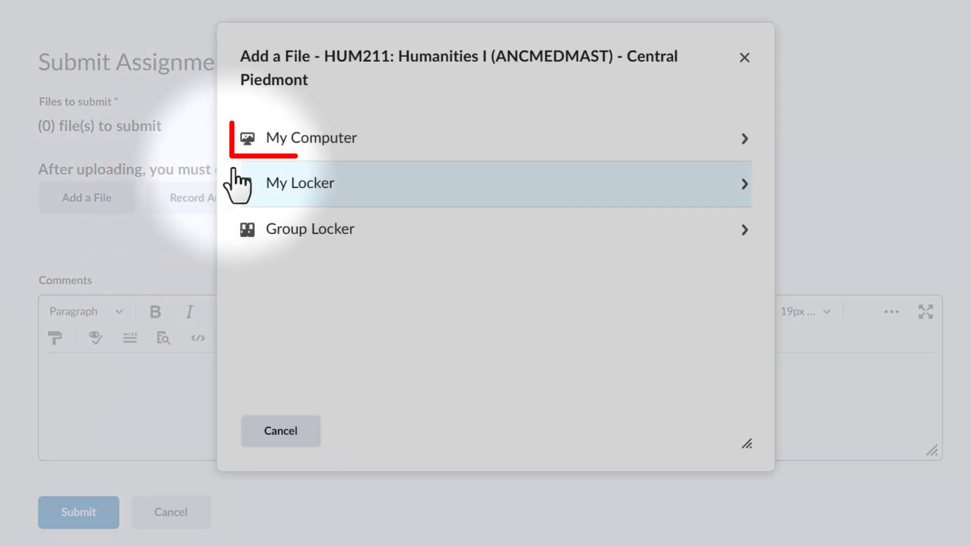
pyautogui.click(324, 137)
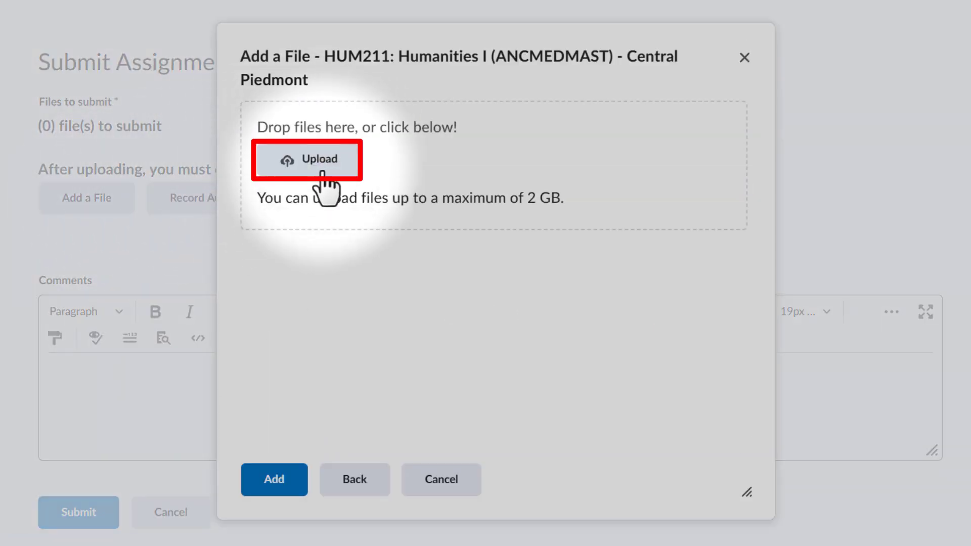
pyautogui.click(319, 163)
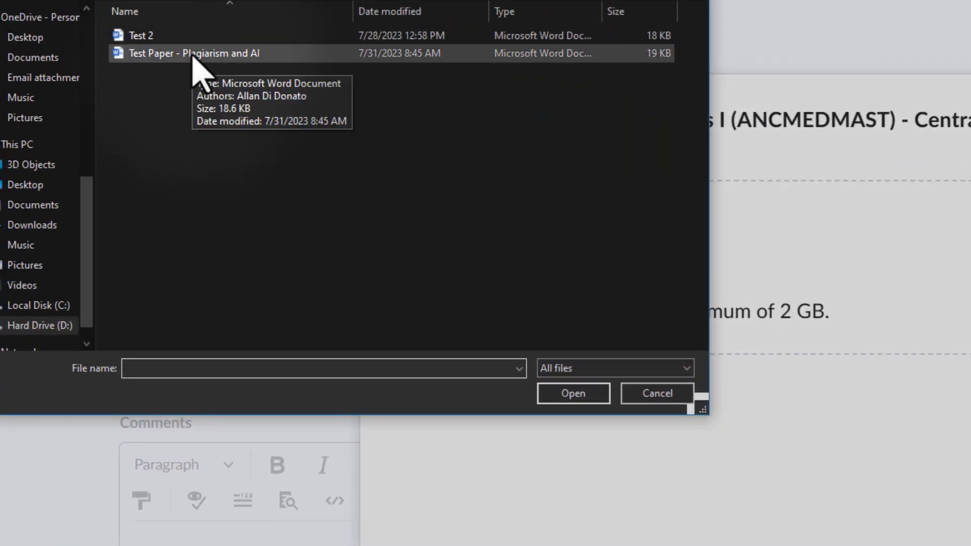
pyautogui.click(194, 57)
pyautogui.click(570, 394)
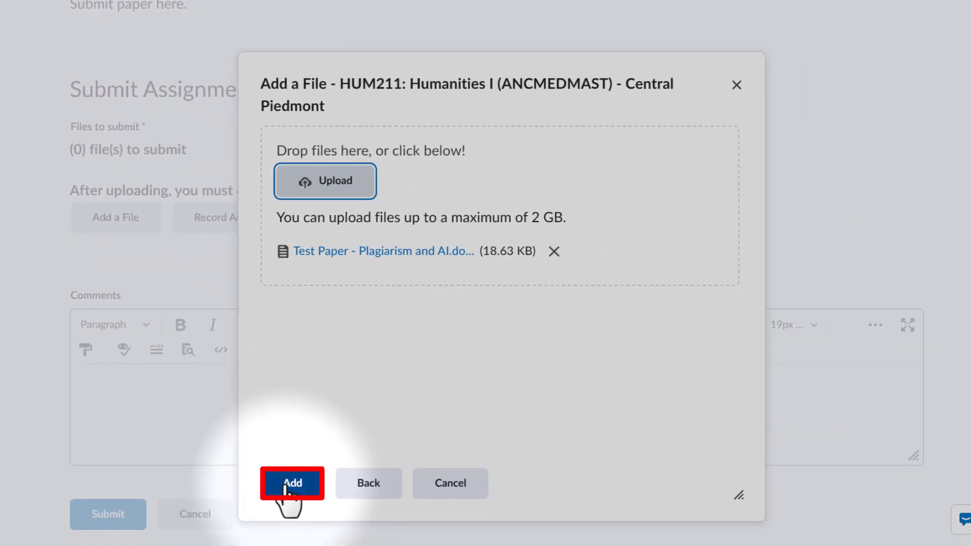
pyautogui.click(285, 485)
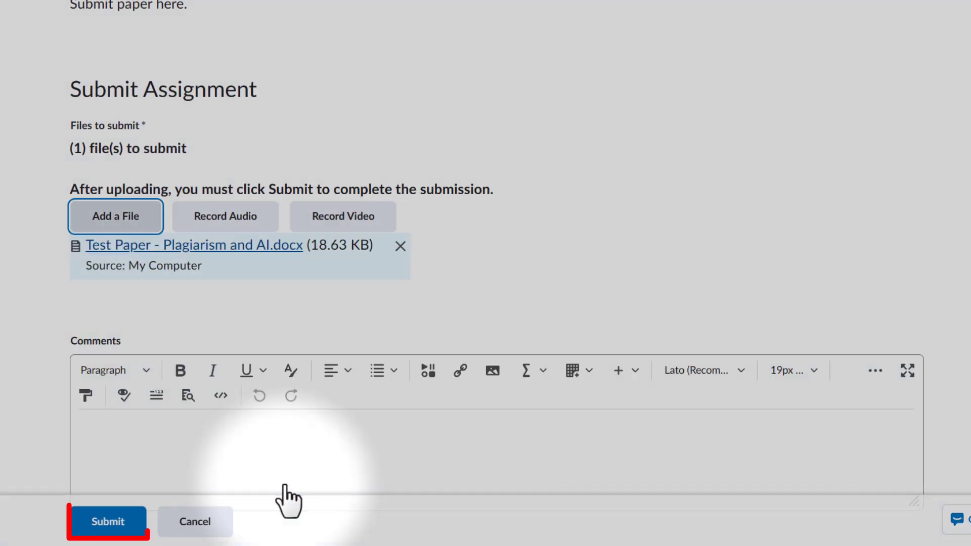
pyautogui.click(108, 526)
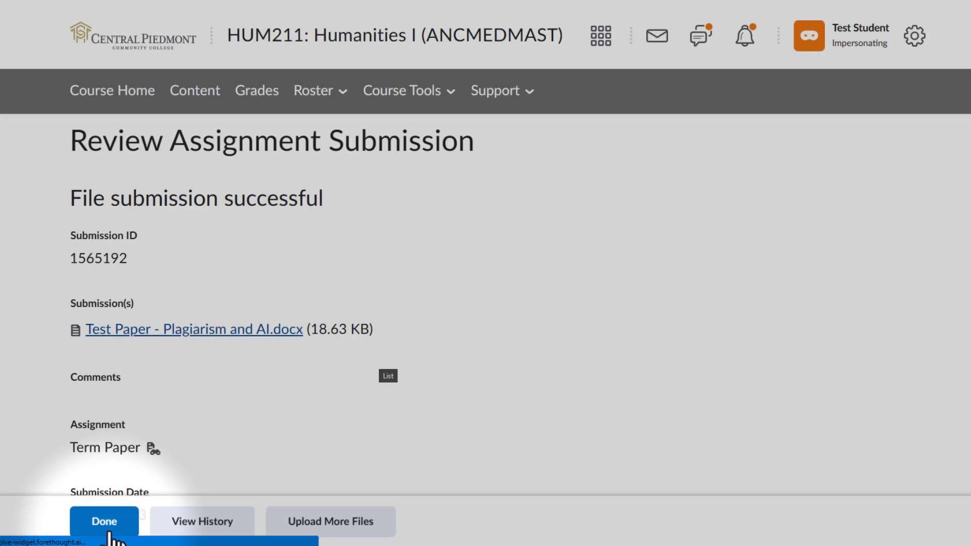
pyautogui.scroll(-8, 108, 540)
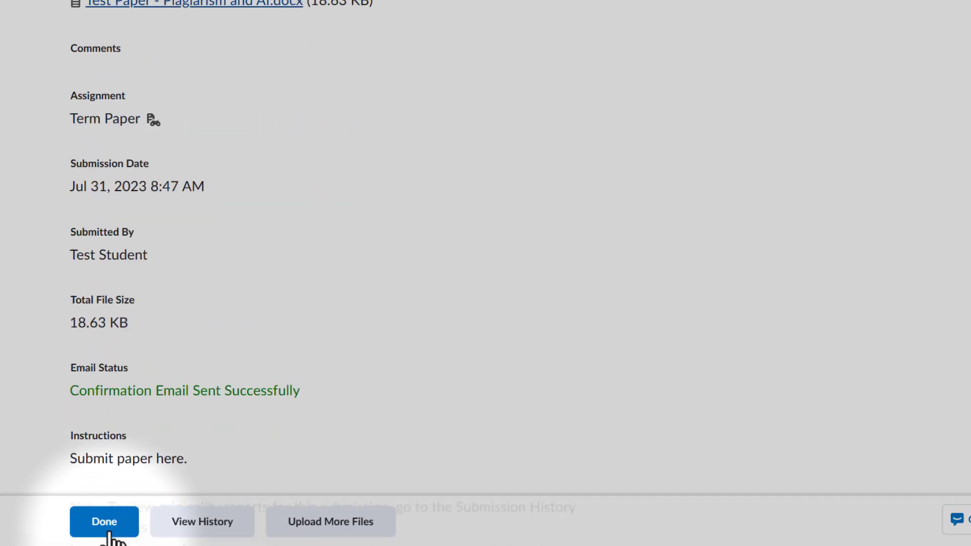
# Step: Finish the submission and stop impersonating the test student
pyautogui.click(83, 526)
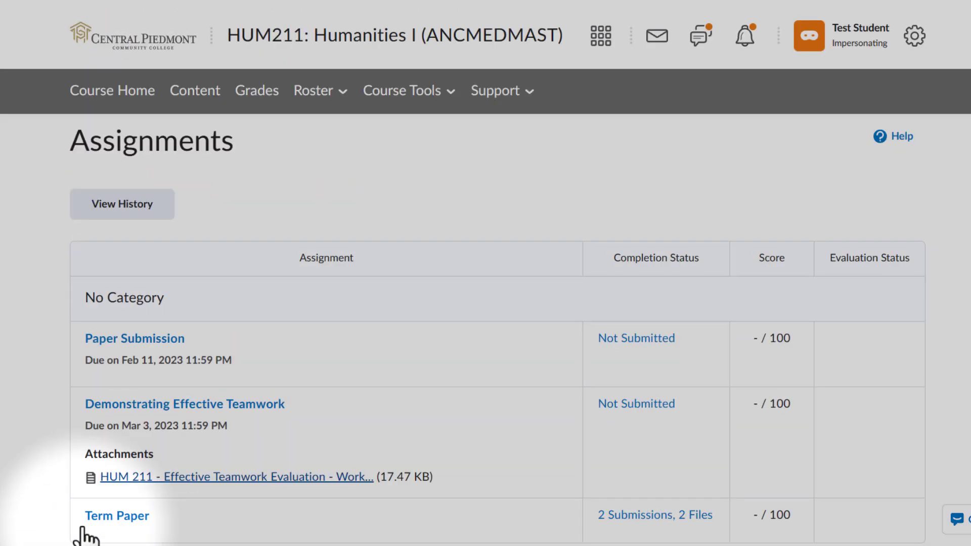
pyautogui.click(858, 51)
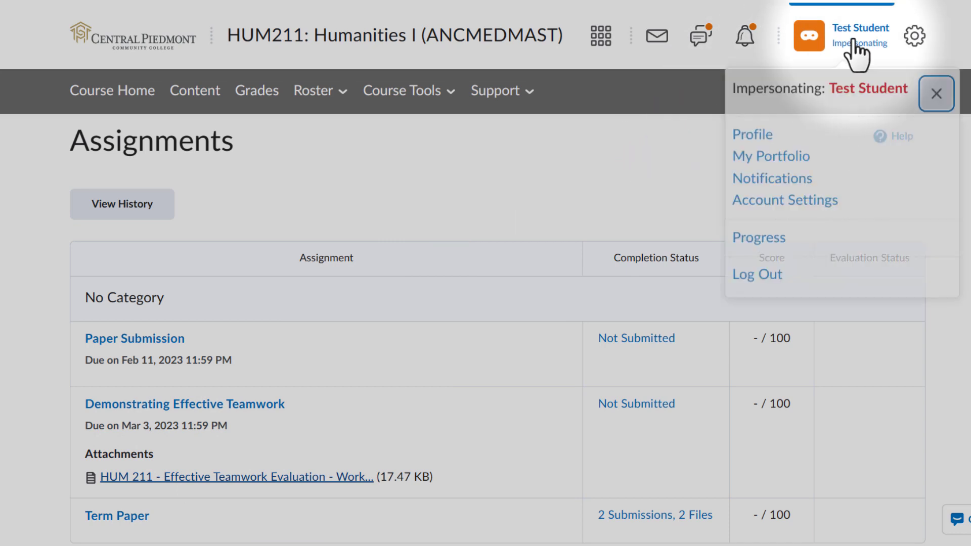
pyautogui.click(937, 97)
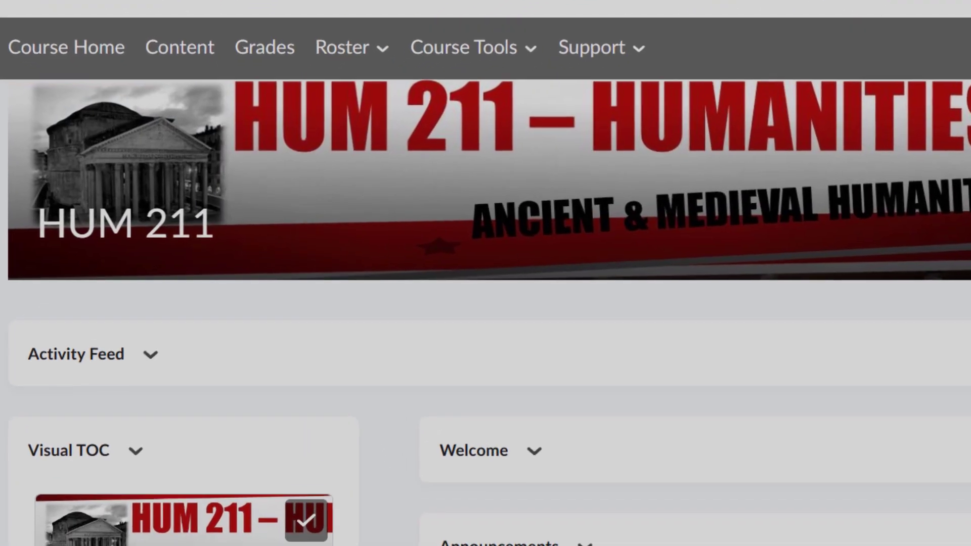
# Step: From Grades, open the test student's Term Paper submission showing a 29% similarity score
pyautogui.click(277, 51)
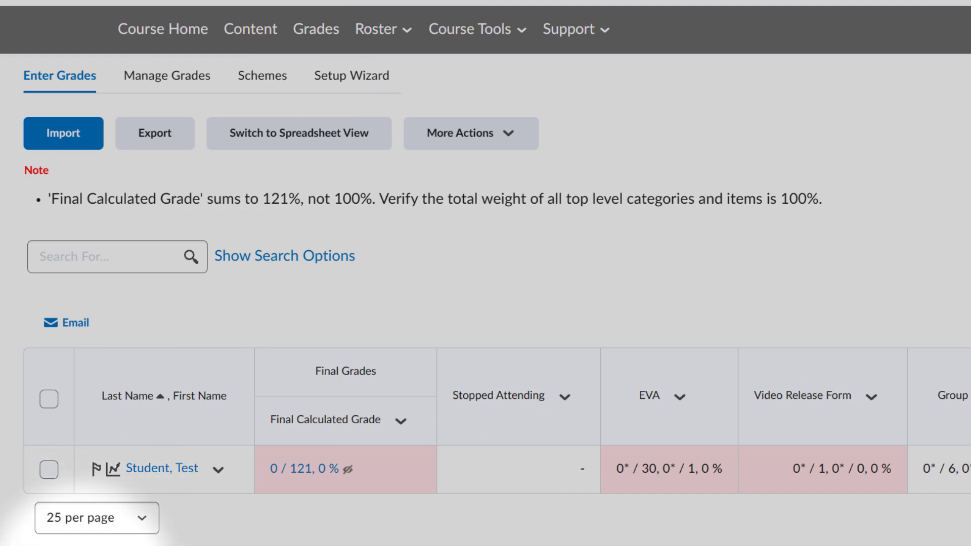
pyautogui.moveTo(81, 539); pyautogui.dragTo(968, 531)
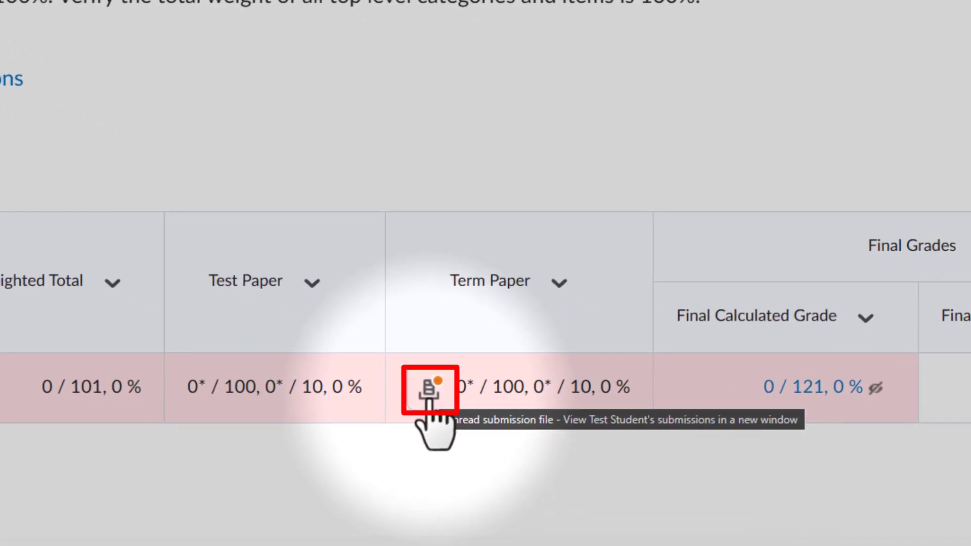
pyautogui.click(429, 402)
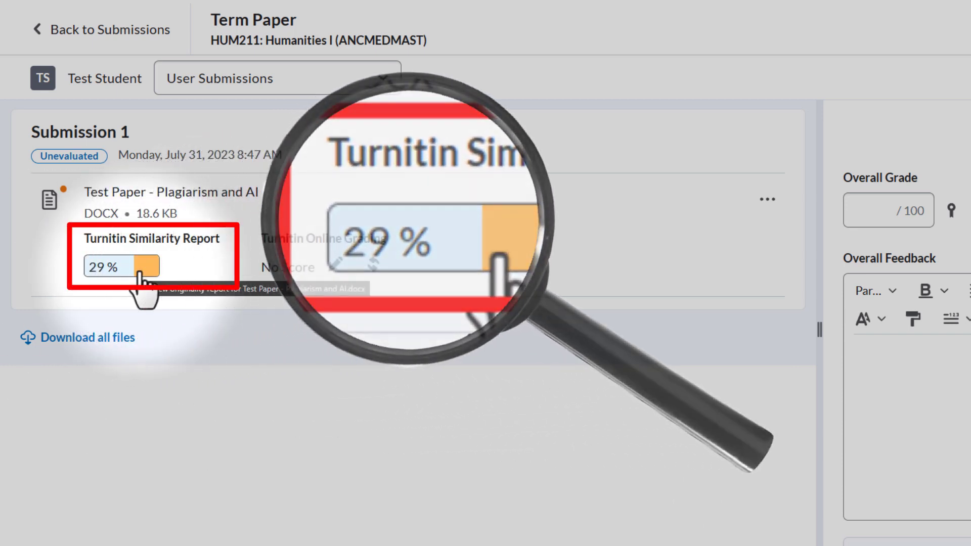
# Step: Open the 29% Turnitin similarity report and scroll through the highlighted Wikipedia matches
pyautogui.click(139, 276)
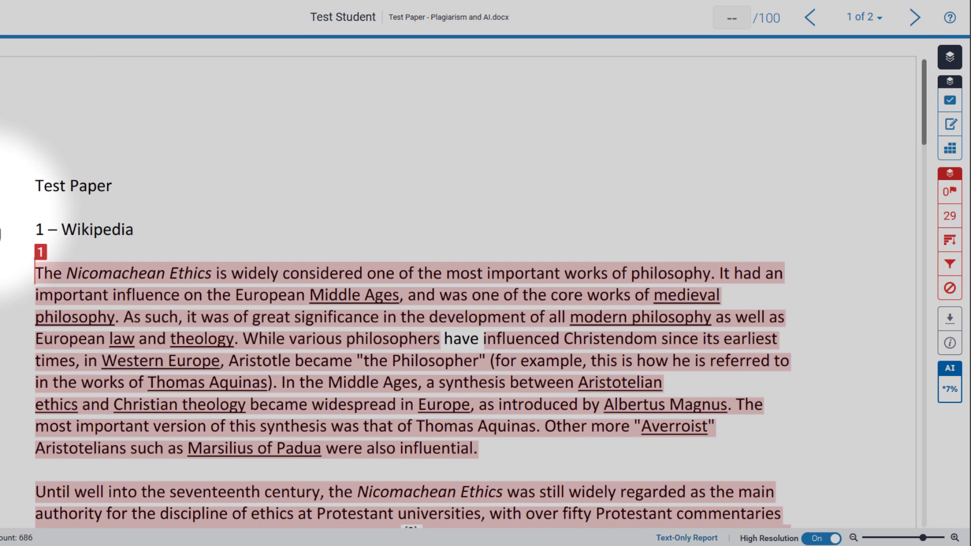
pyautogui.scroll(-2, 0, 234)
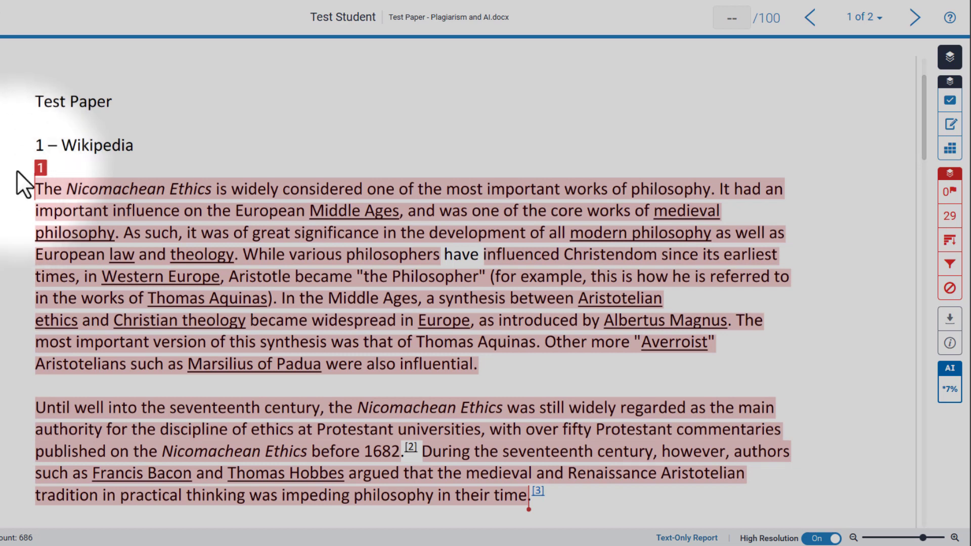
pyautogui.scroll(-10, 17, 171)
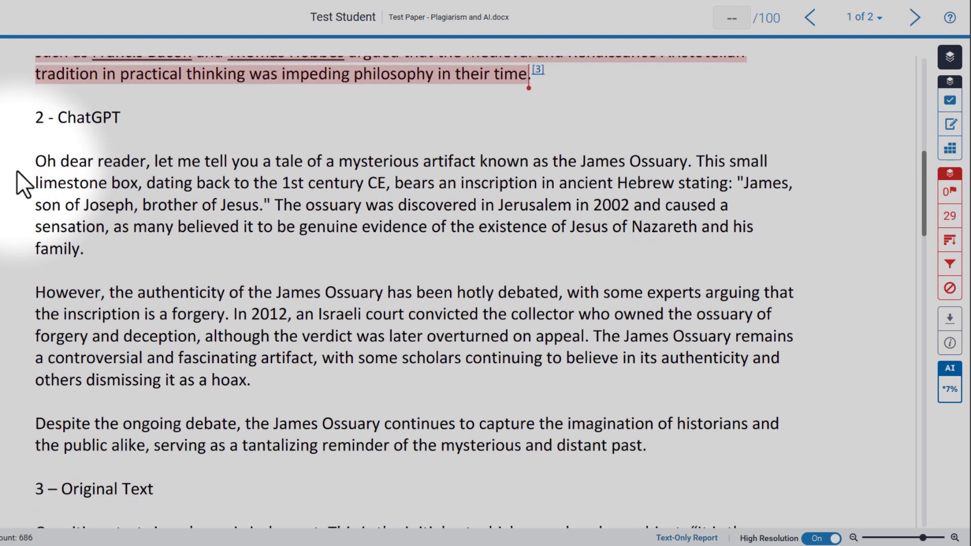
pyautogui.scroll(-6, 17, 171)
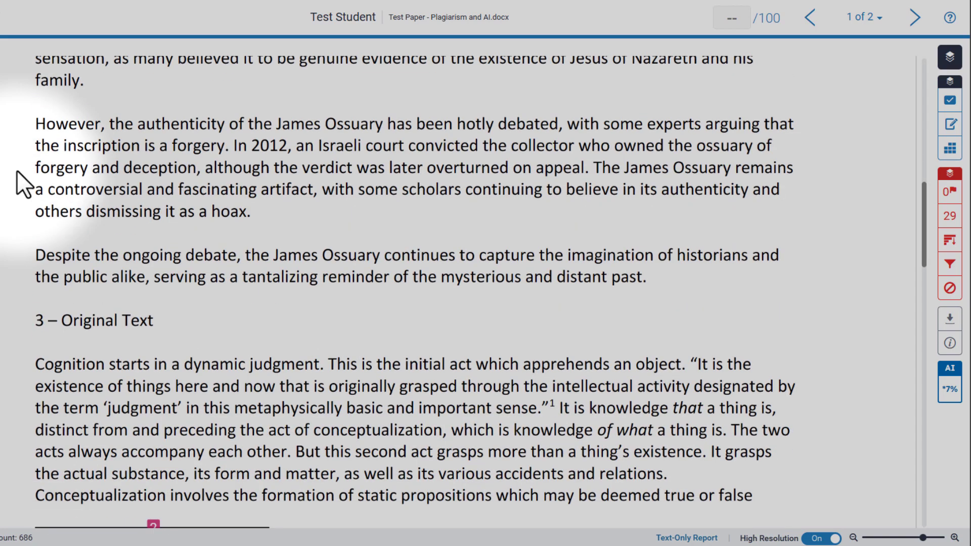
pyautogui.scroll(-7, 16, 171)
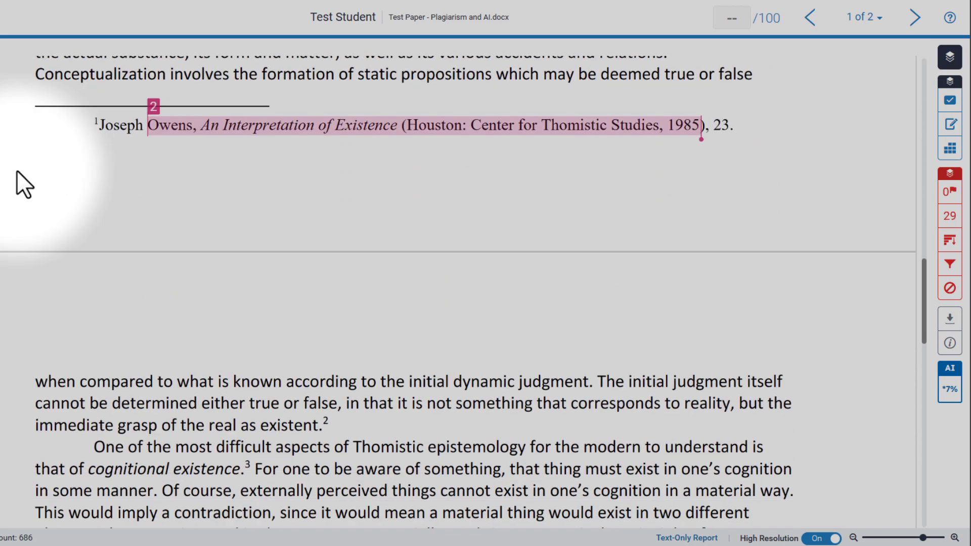
pyautogui.scroll(15, 16, 170)
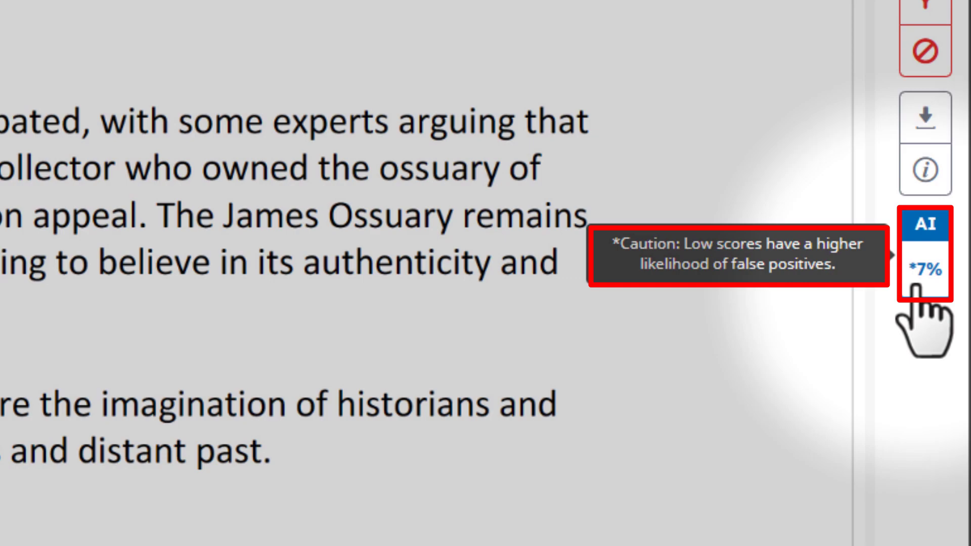
# Step: Open the *7% AI writing report and scroll to the blue-highlighted ChatGPT sentences
pyautogui.click(916, 283)
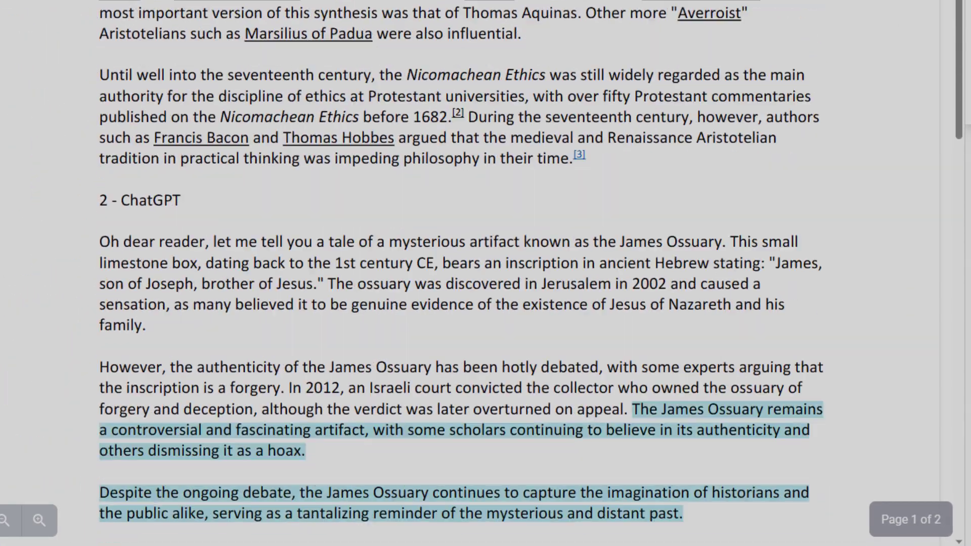
pyautogui.scroll(-3, 462, 273)
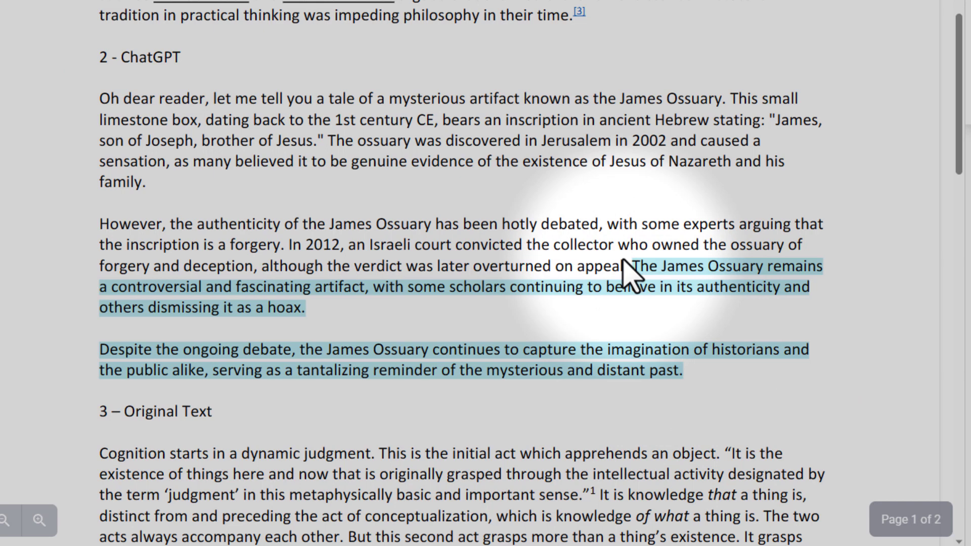
pyautogui.scroll(-10, 888, 102)
pyautogui.scroll(8, 888, 102)
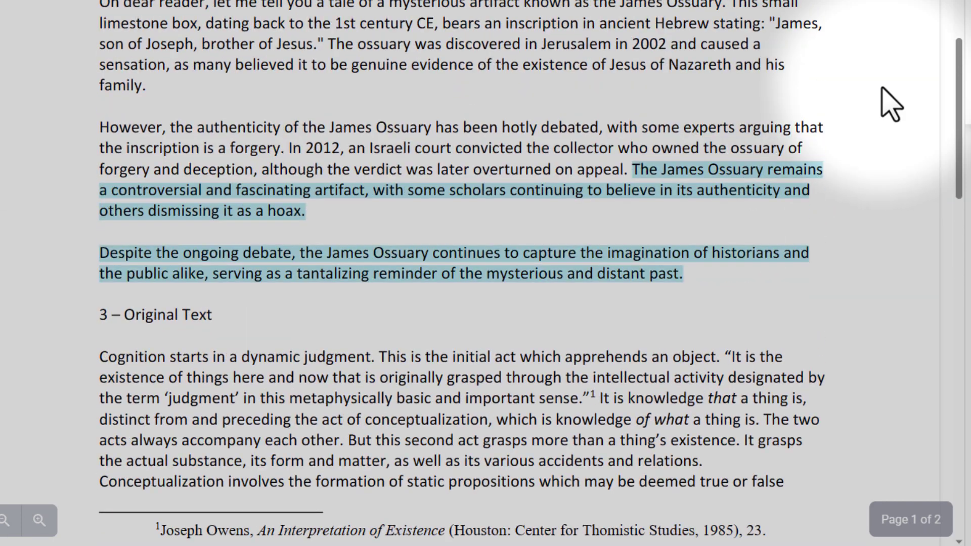